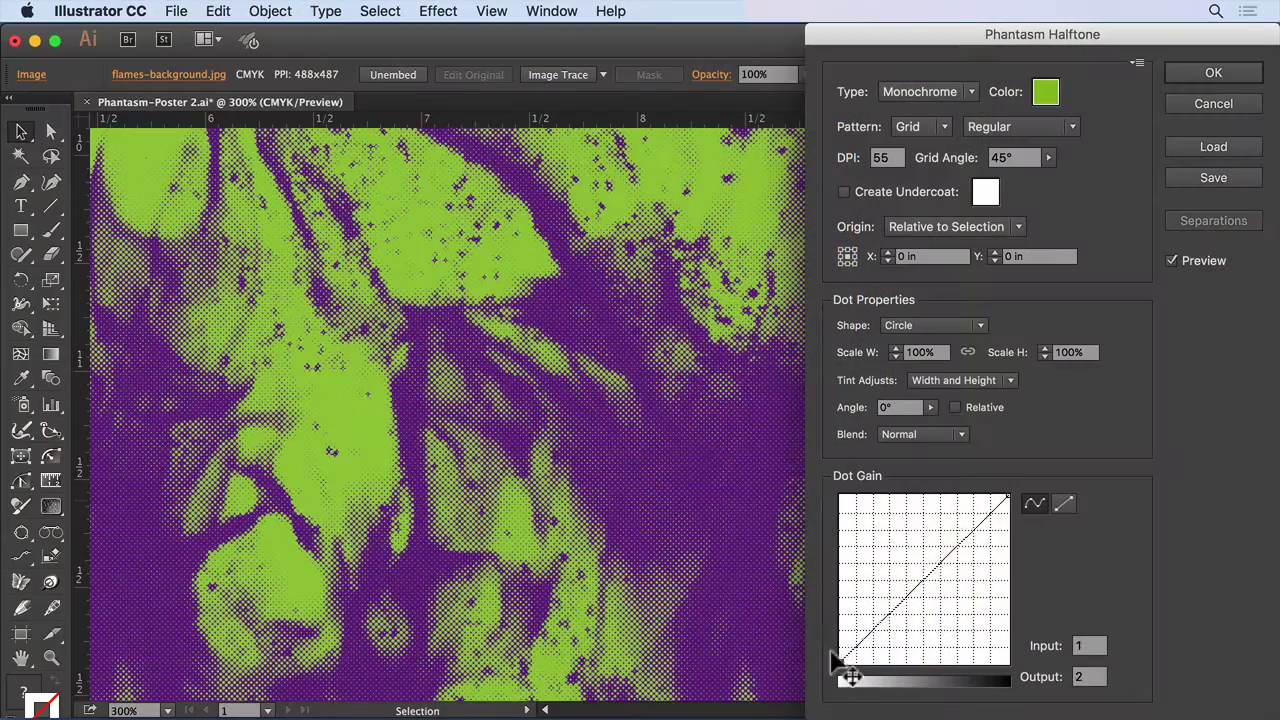
- Raise the starting point of the apple's Dot Gain curve in Phantasm Halftone
mouse_move(837, 668)
mouse_down()
mouse_move(834, 582)
mouse_move(813, 600)
mouse_up()
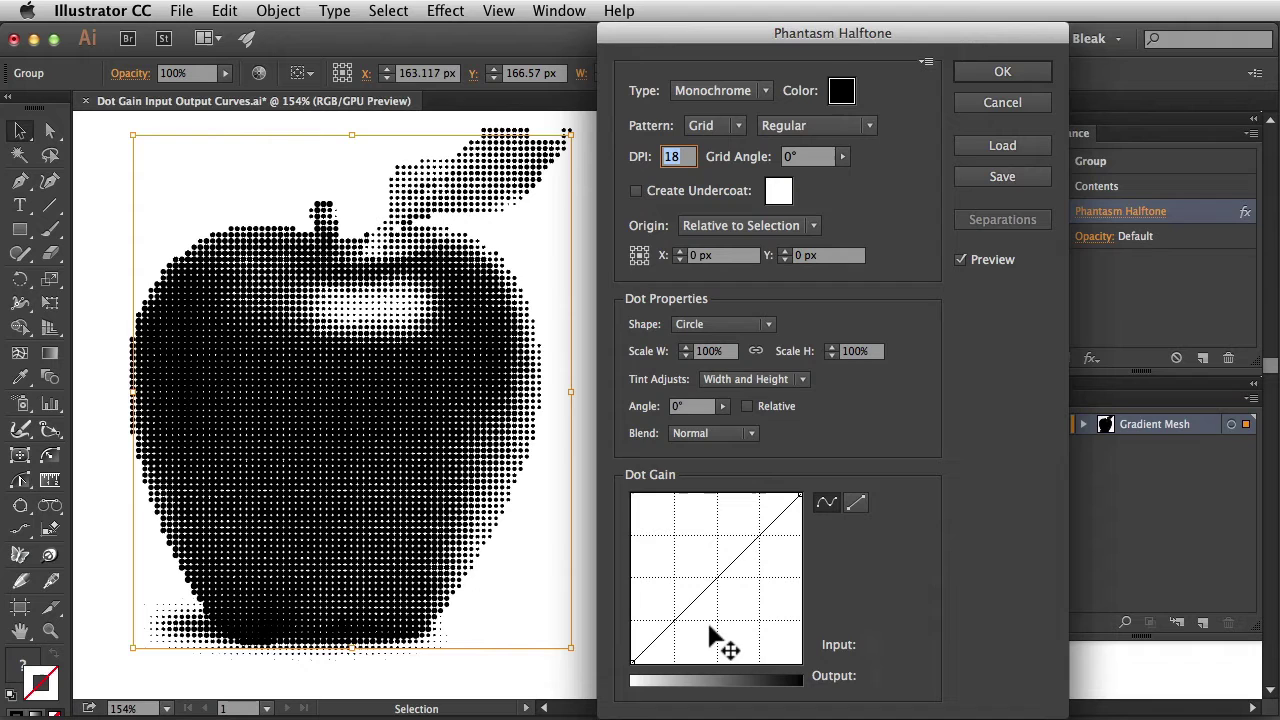
- Bend the Dot Gain curve into an S-shape with a lowered shadow point and a raised upper point
click(676, 622)
drag(676, 622, 677, 580)
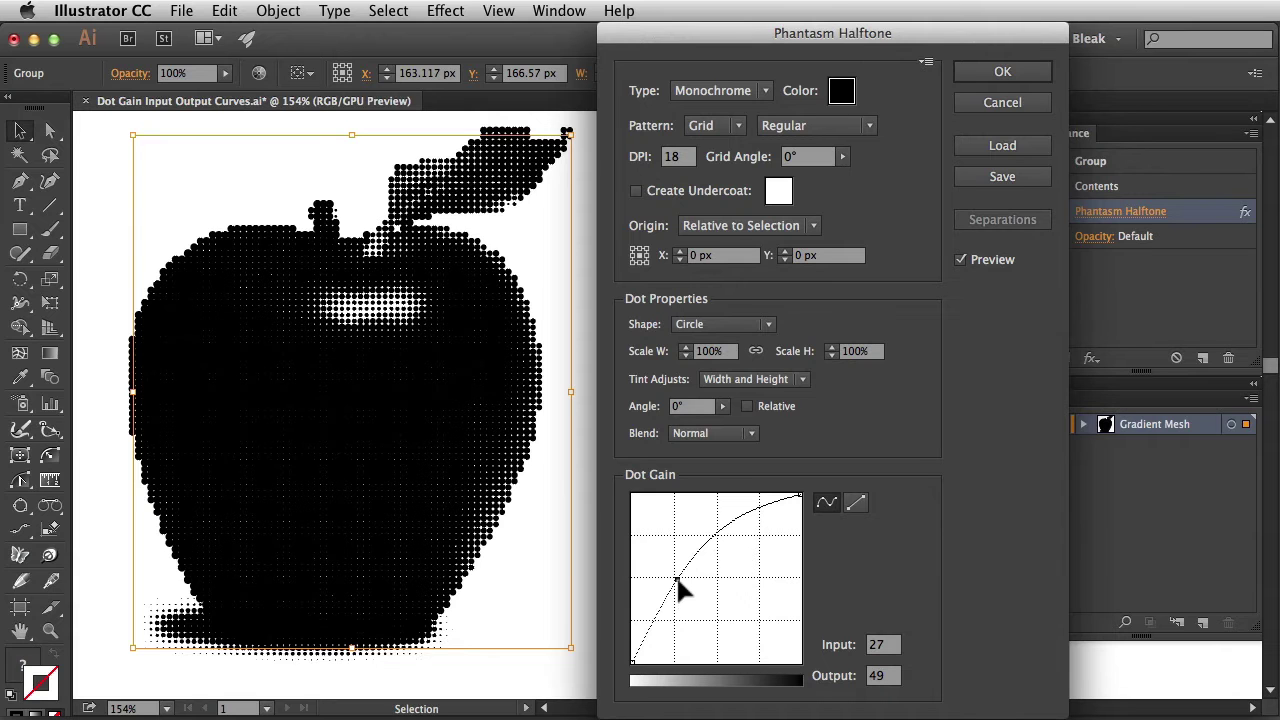
click(678, 582)
drag(678, 584, 674, 640)
drag(674, 640, 678, 655)
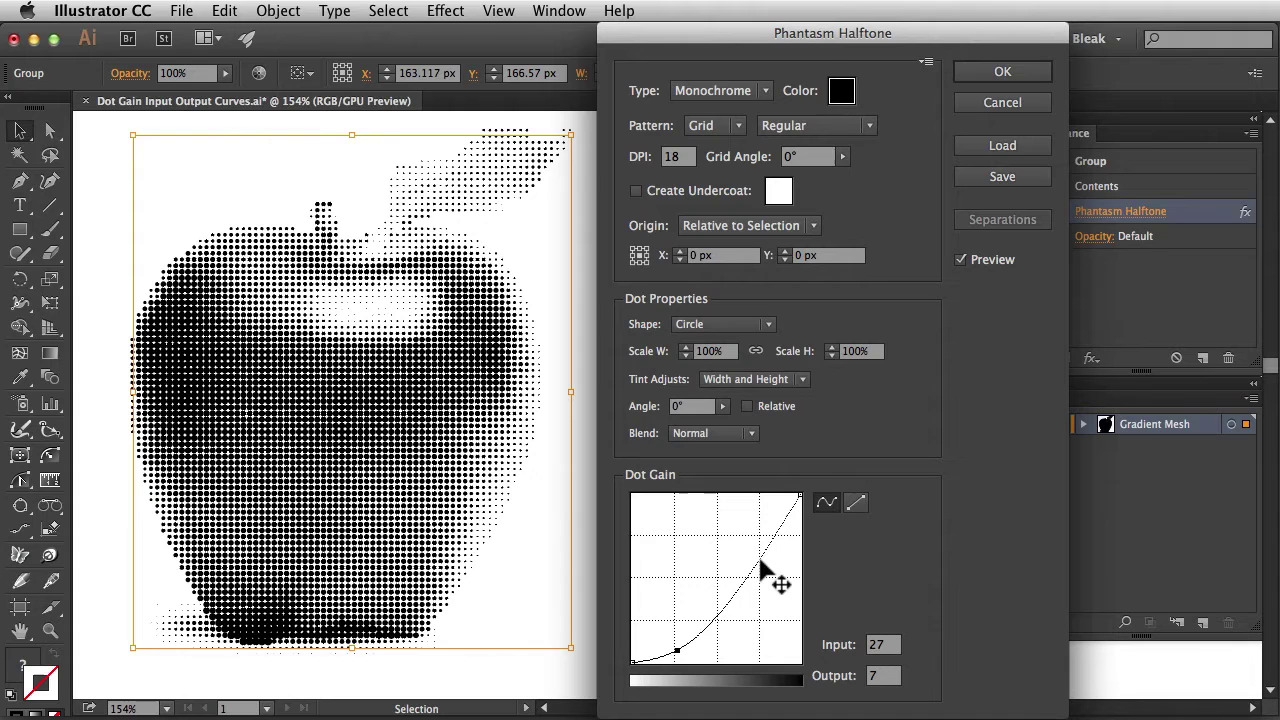
drag(760, 564, 756, 518)
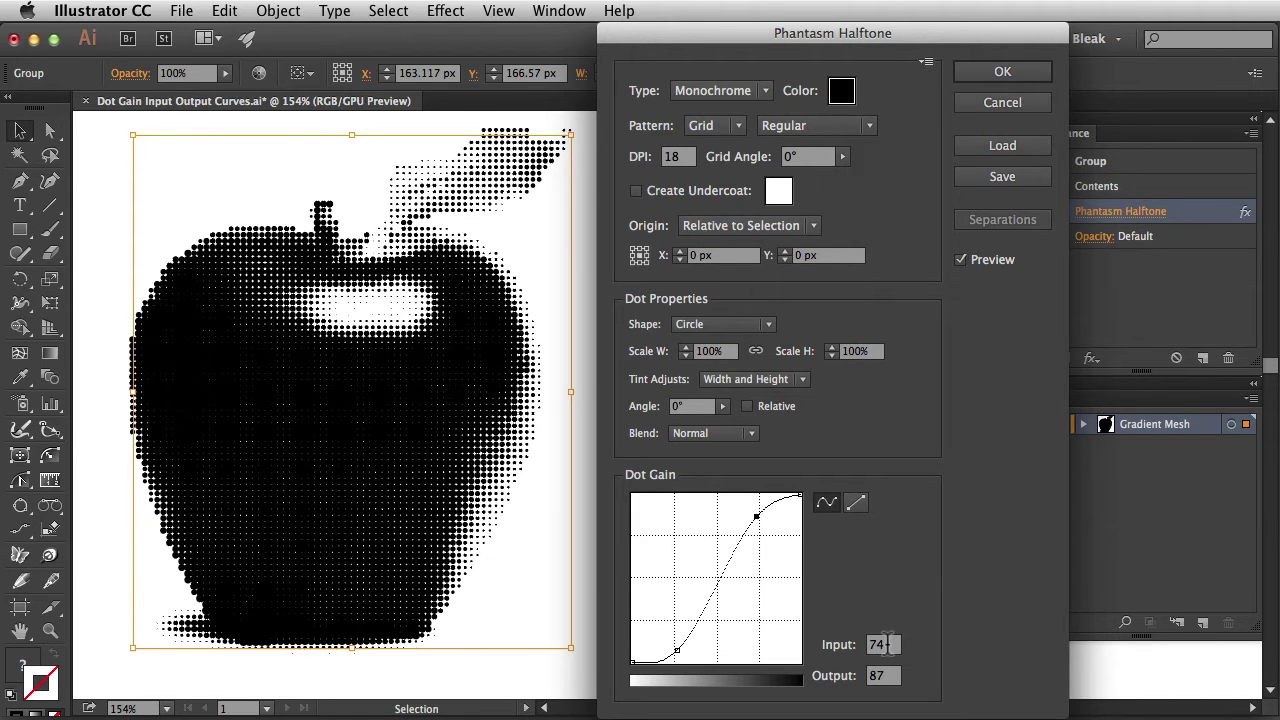
double_click(872, 645)
double_click(877, 676)
click(678, 652)
double_click(898, 644)
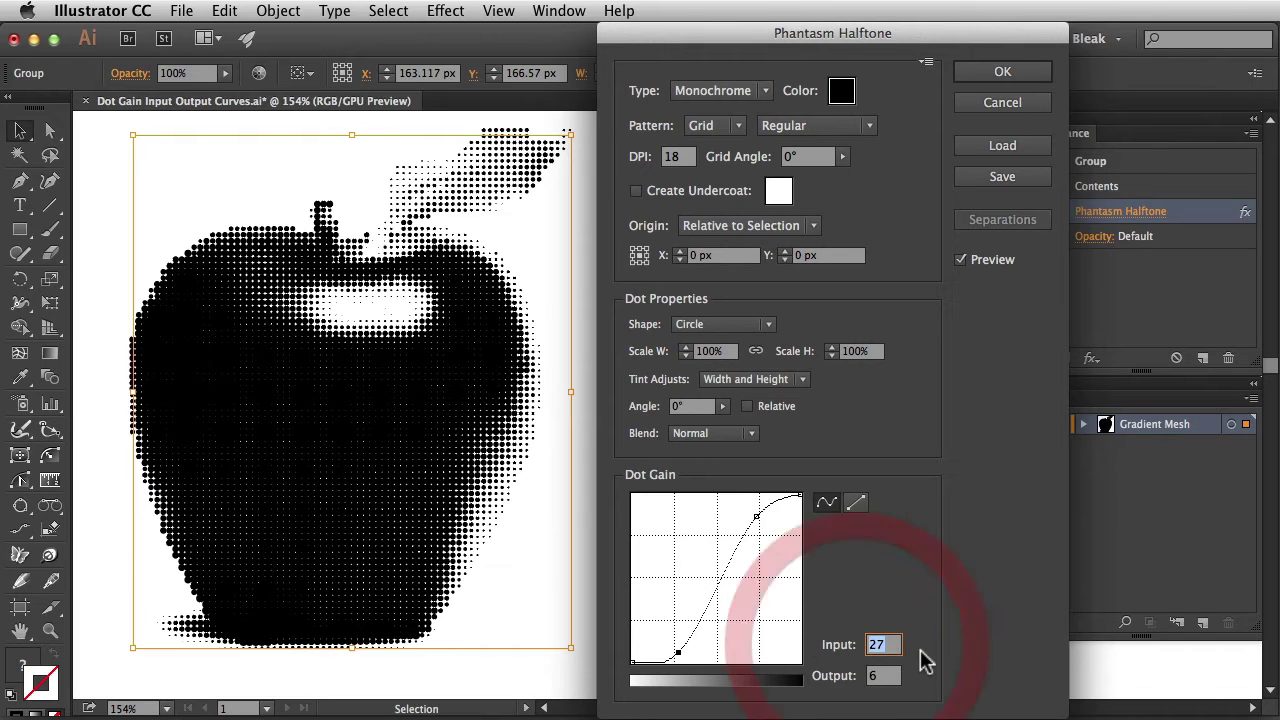
double_click(880, 676)
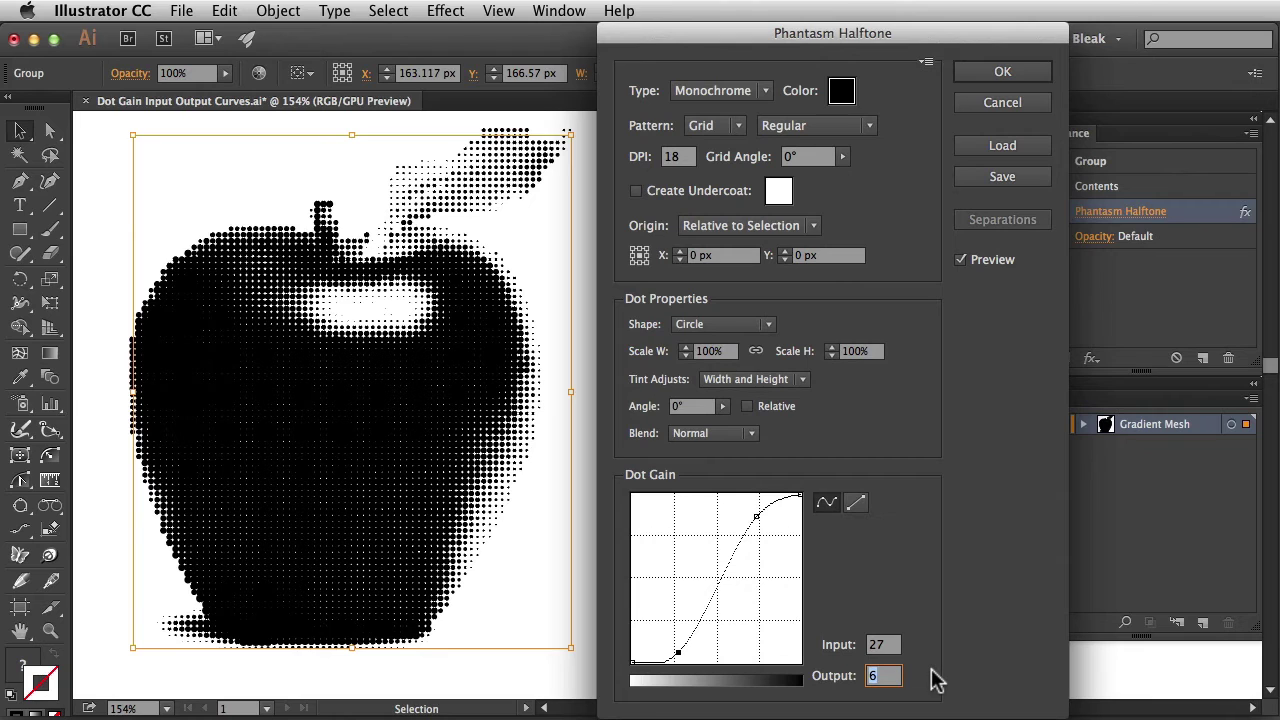
double_click(893, 645)
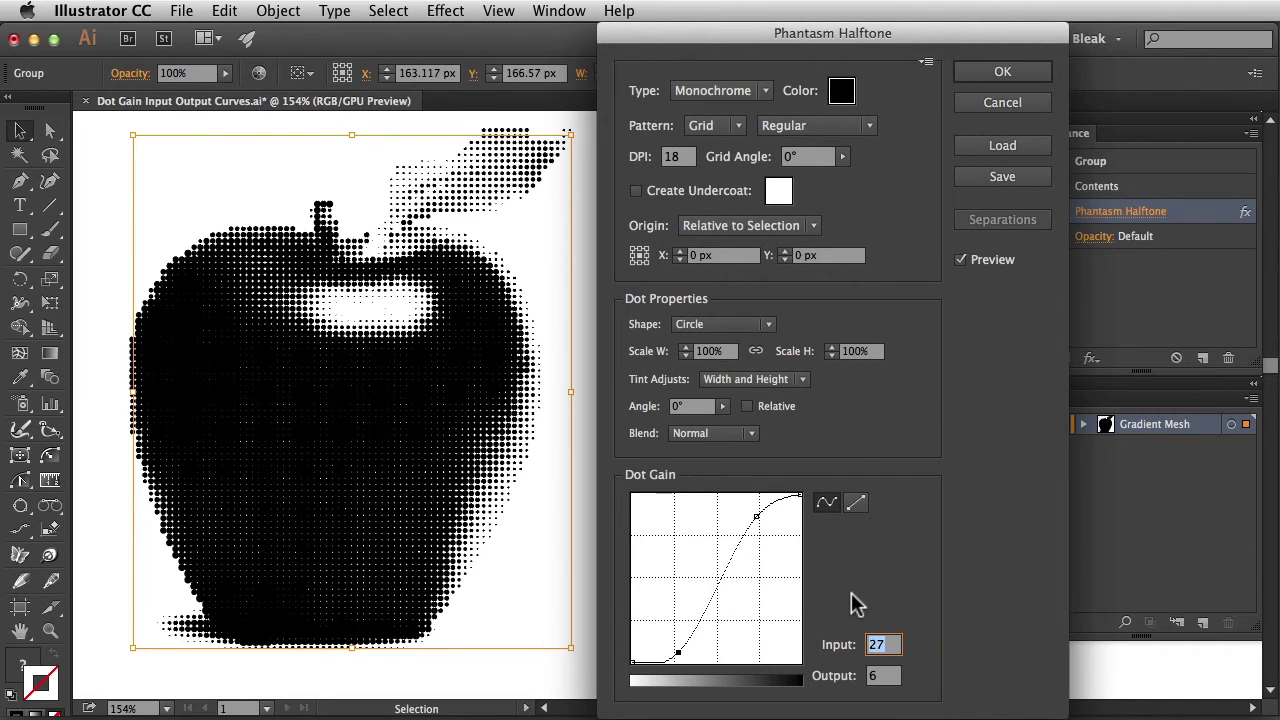
- Set the lower Dot Gain point's input to 30, then nudge its output up and back down
text(30)
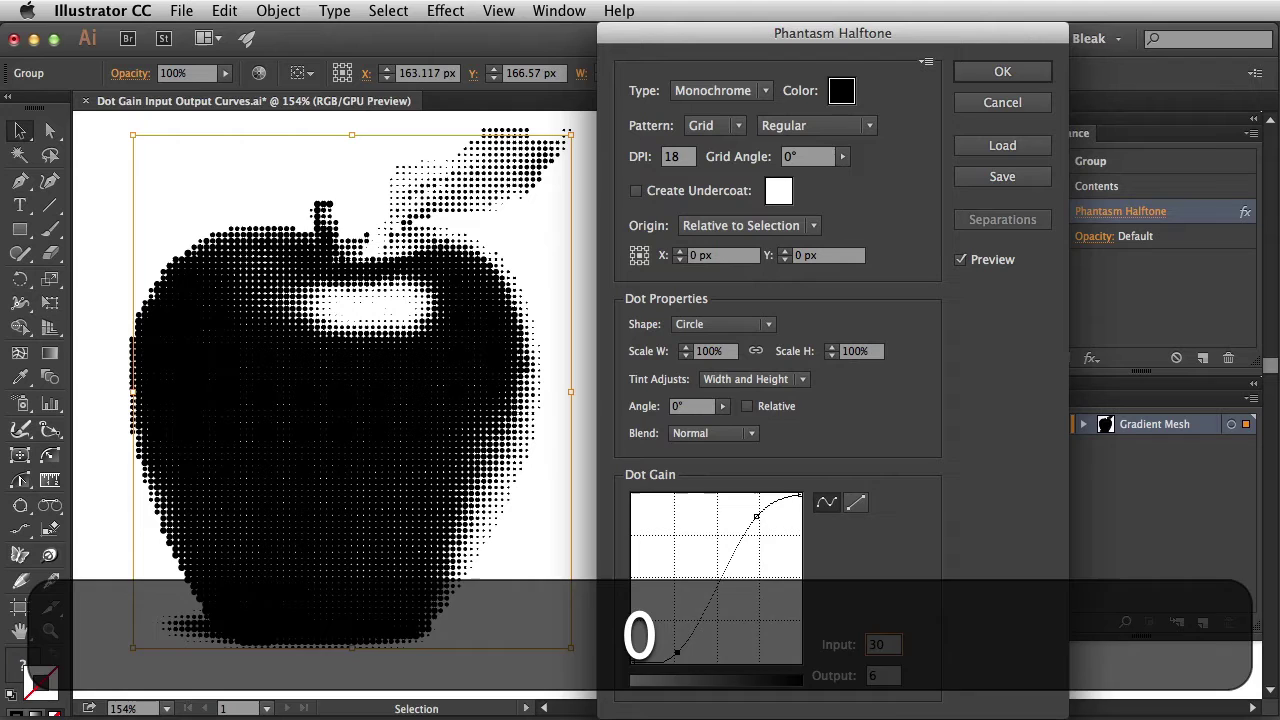
key(Tab)
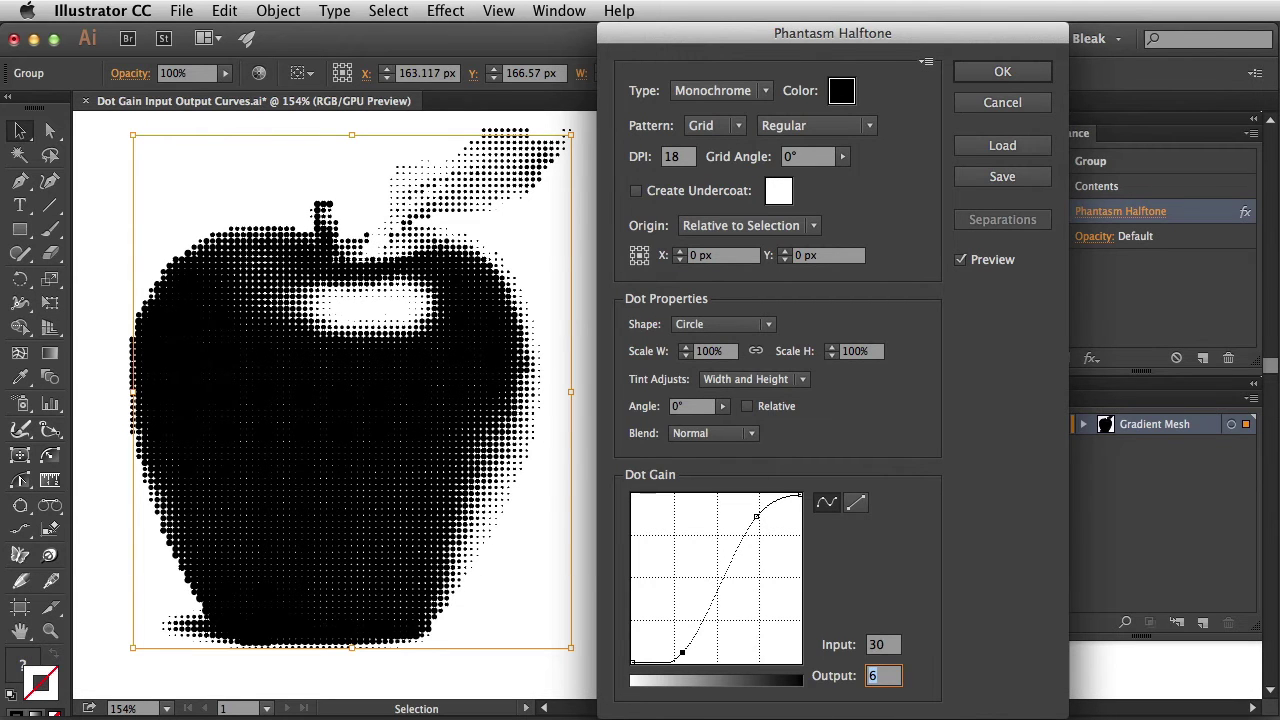
key(Up)
key(Up)
key(Up)
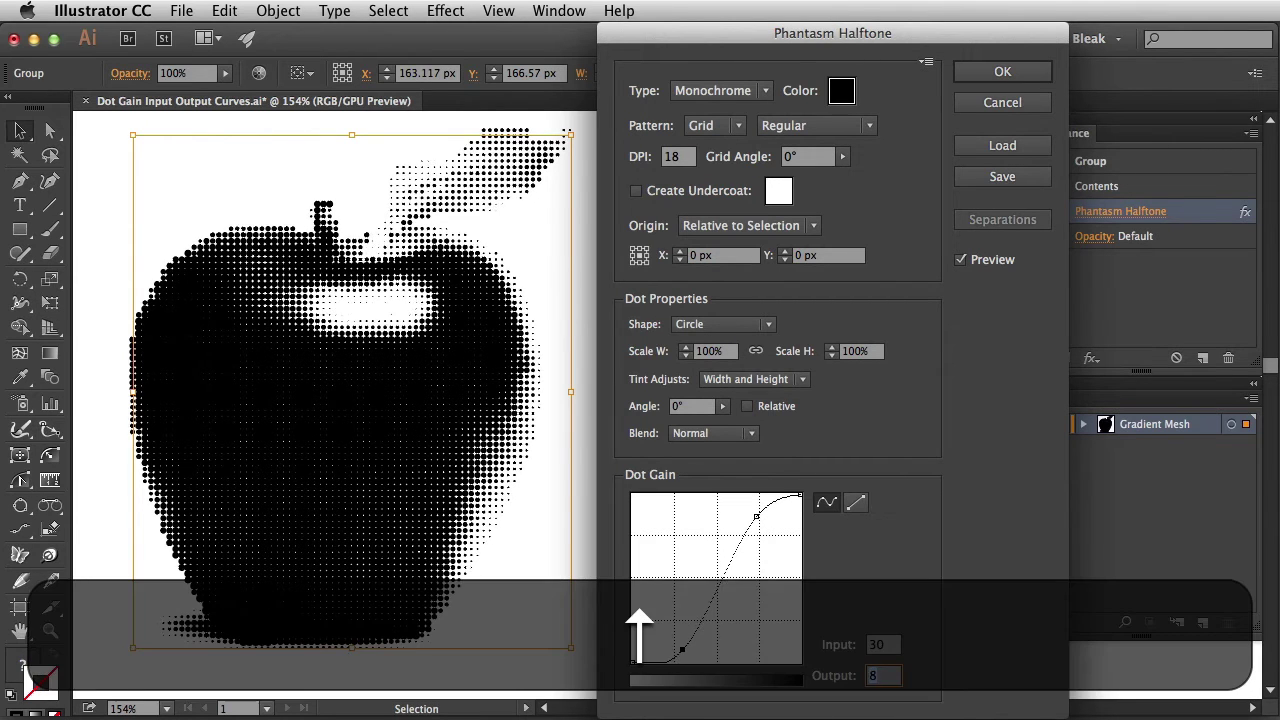
key(Up)
key(Up)
key(Up)
key(Up)
key(Up)
key(Up)
key(Up)
key(Up)
key(Up)
key(Up)
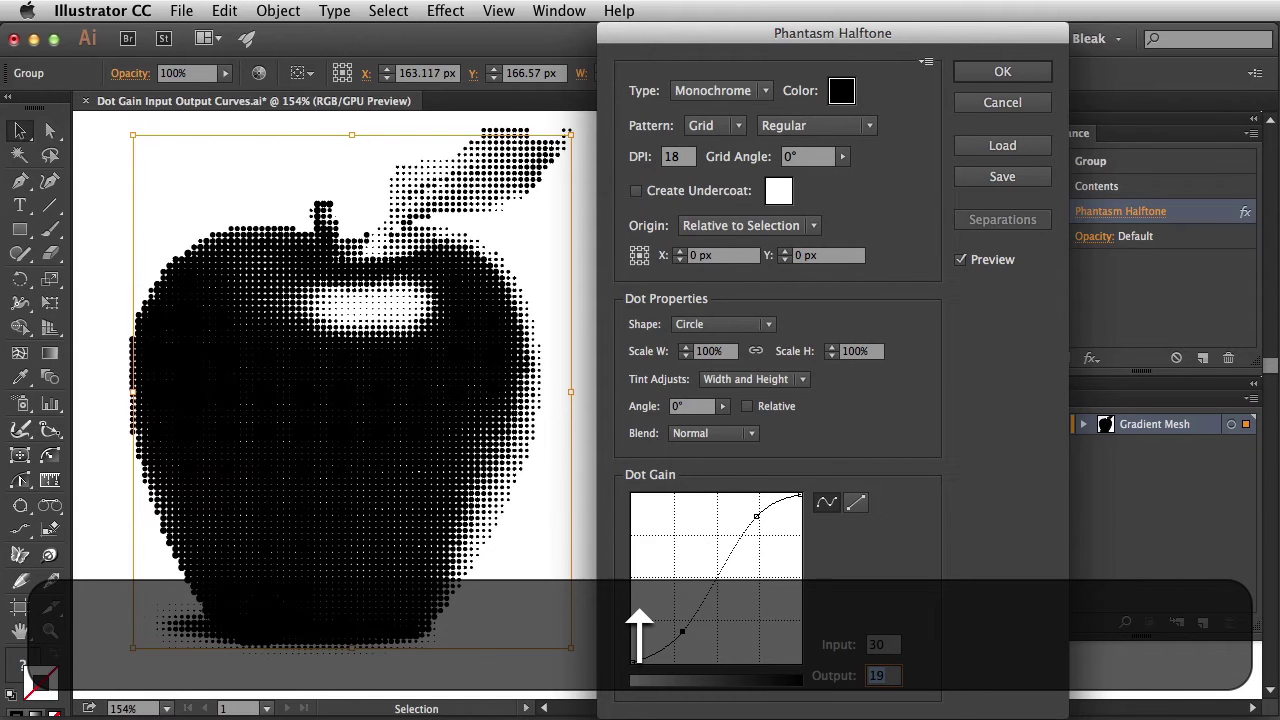
key(Up)
key(Up)
key(Up)
key(Up)
key(Up)
key(Down)
key(Down)
key(Down)
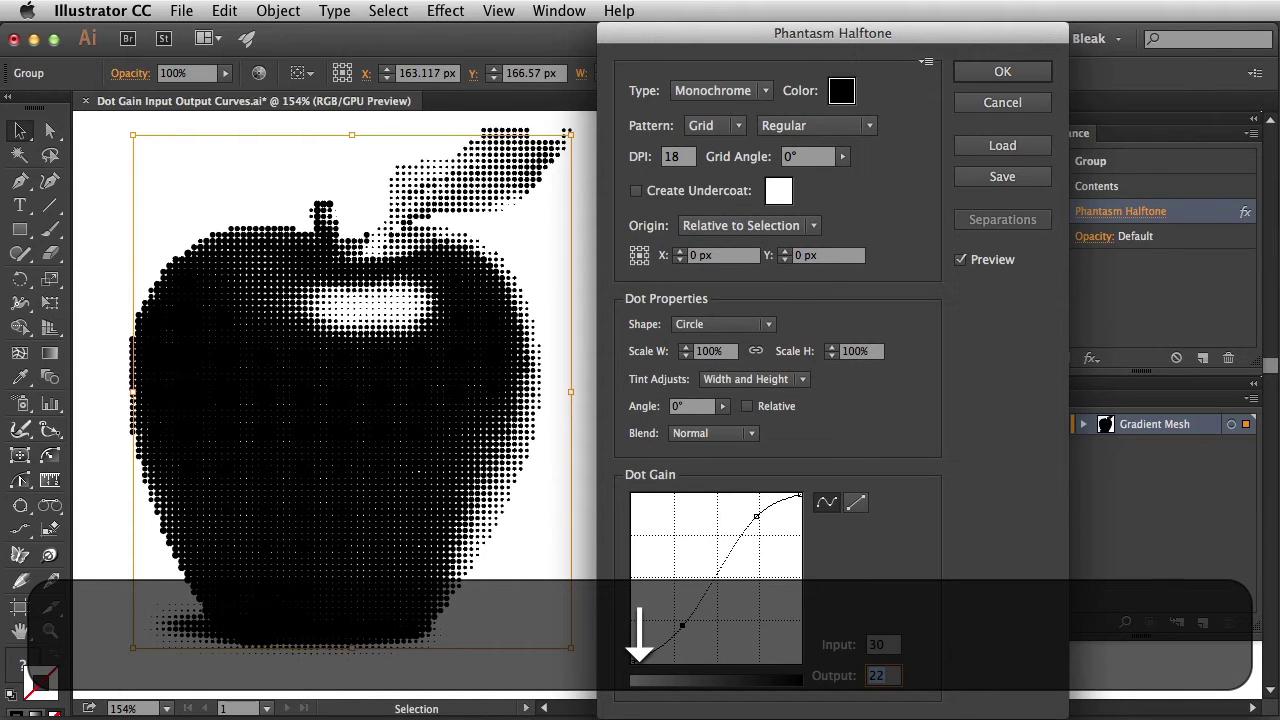
key(Down)
key(Down)
key(Down)
key(Down)
key(Down)
key(Down)
key(Down)
key(Down)
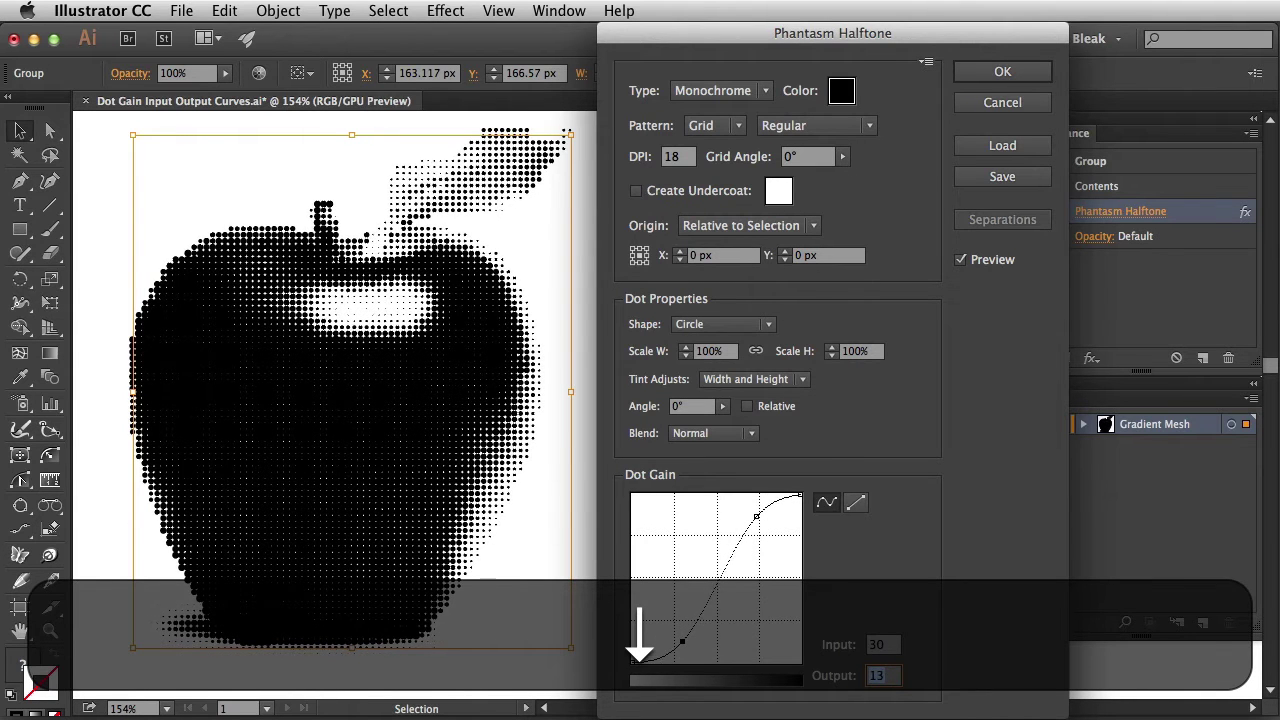
key(Down)
key(Down)
key(Down)
key(Down)
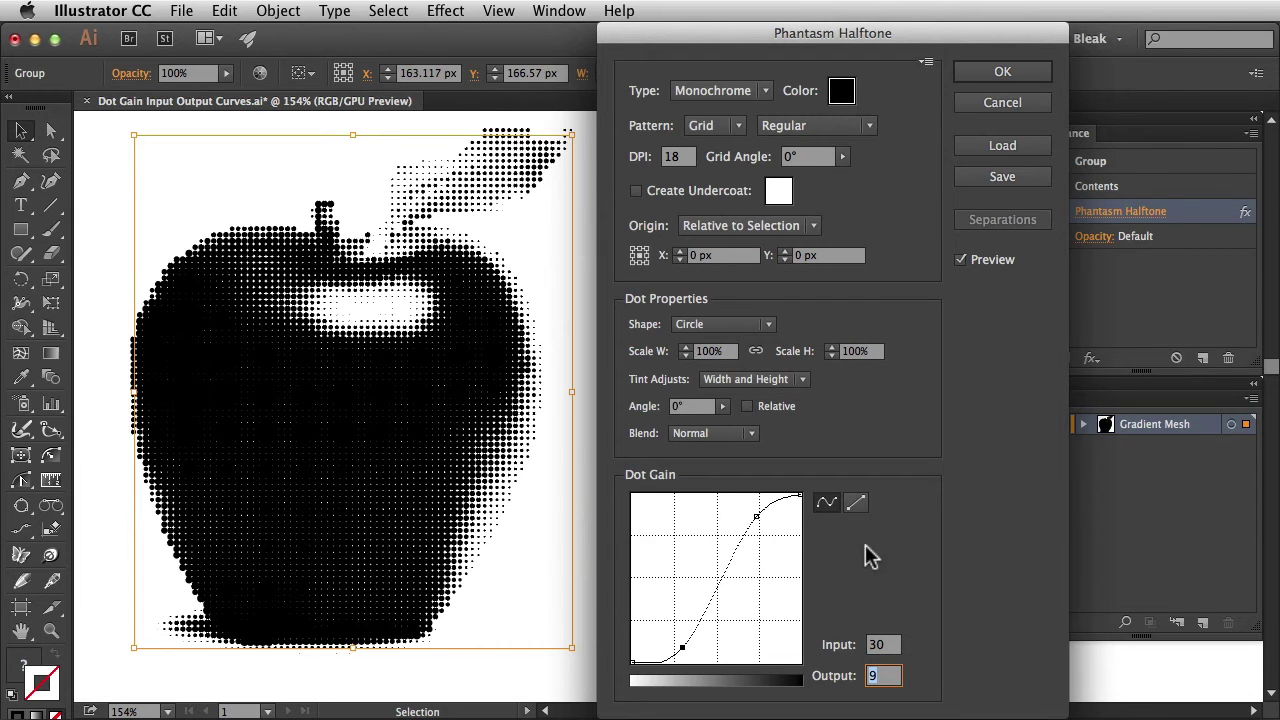
click(827, 504)
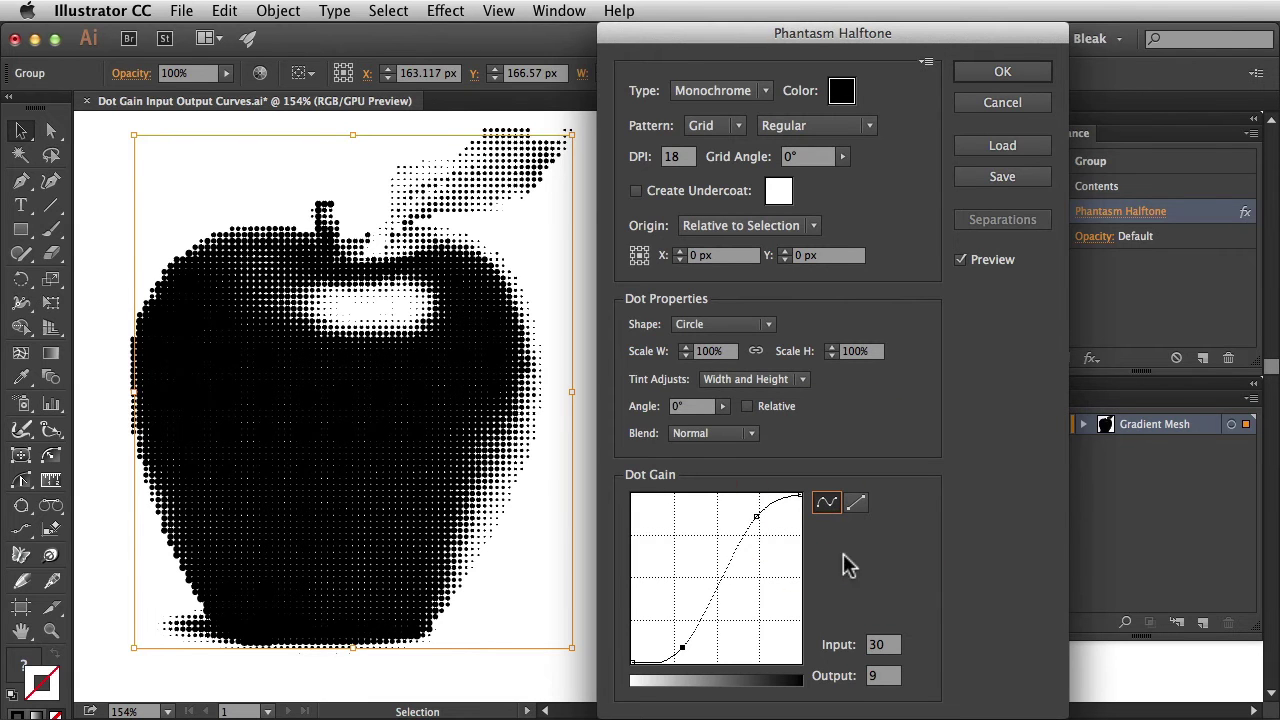
click(857, 505)
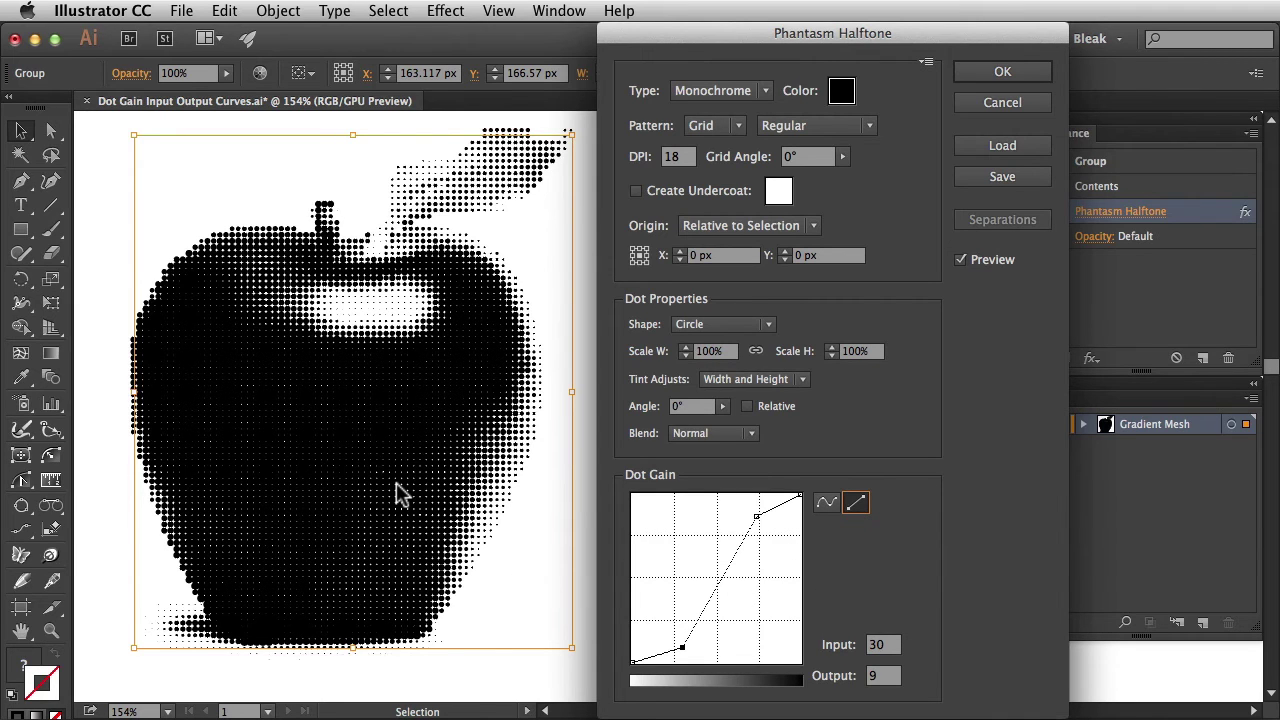
click(827, 503)
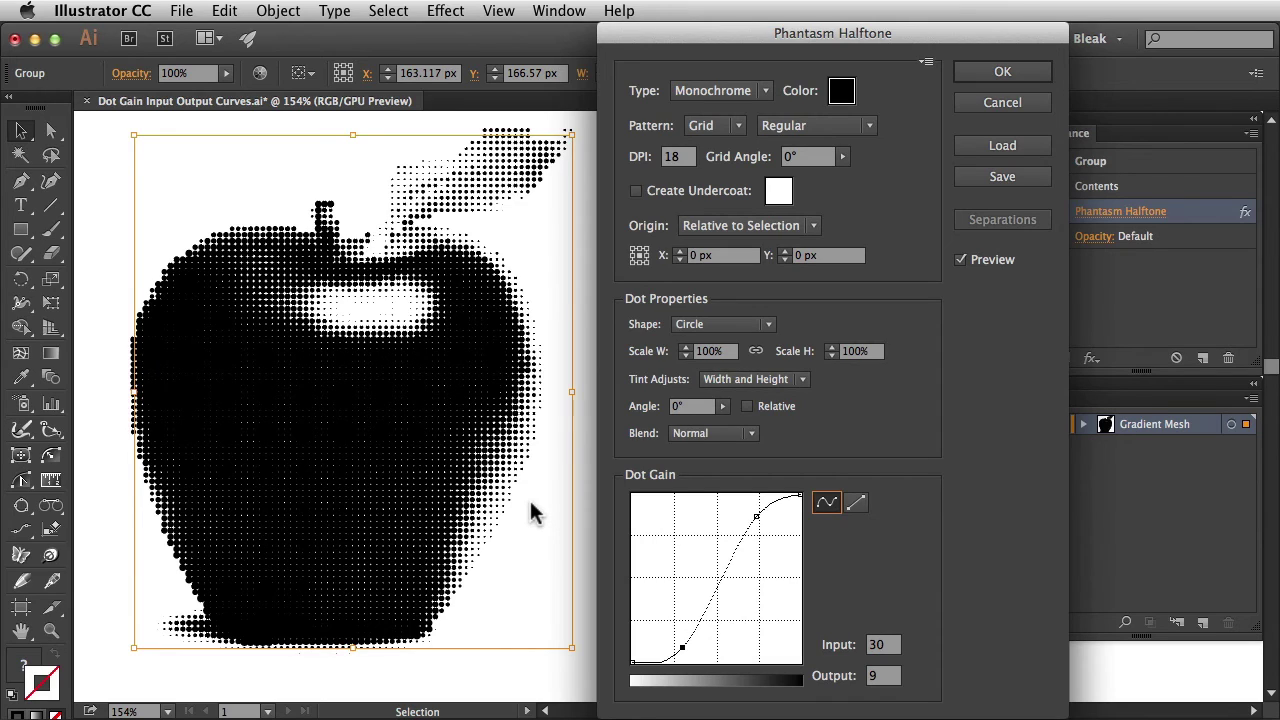
- Reset the lower curve point to input 30 and switch the Dot Gain curve to straight segments
mouse_move(682, 647)
mouse_down()
mouse_move(678, 580)
mouse_move(678, 652)
mouse_up()
click(868, 645)
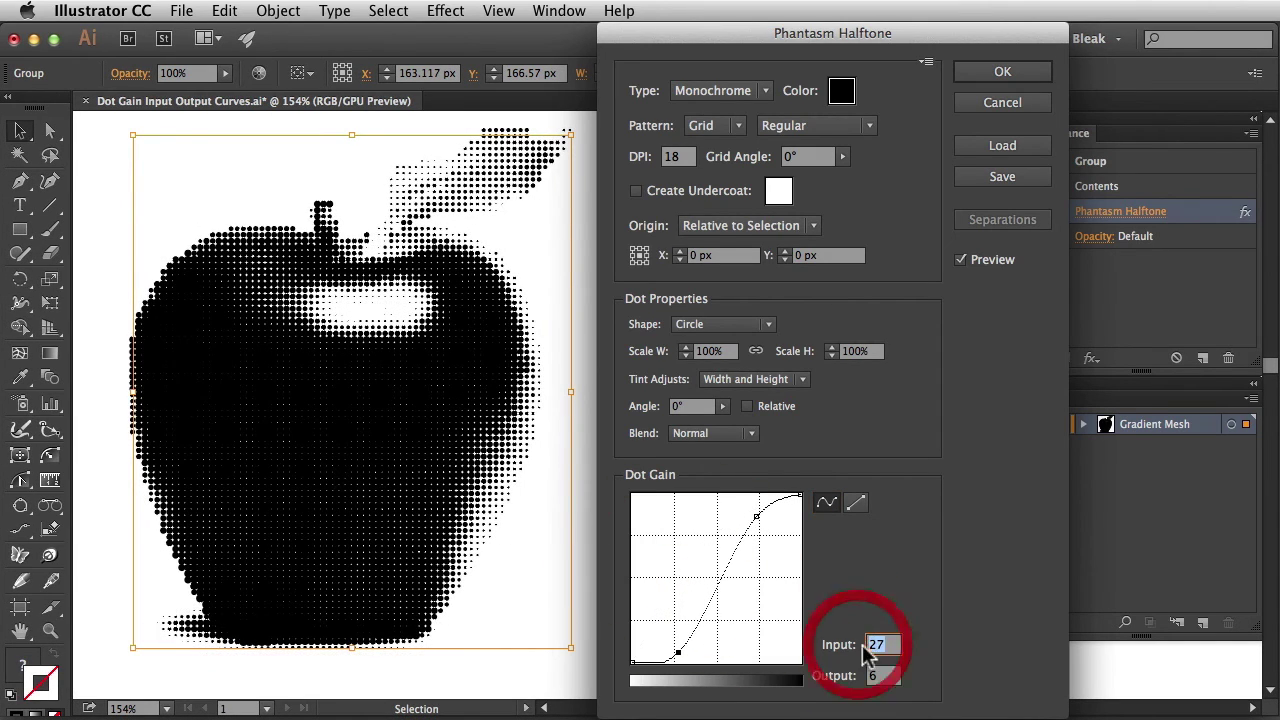
text(30)
key(Tab)
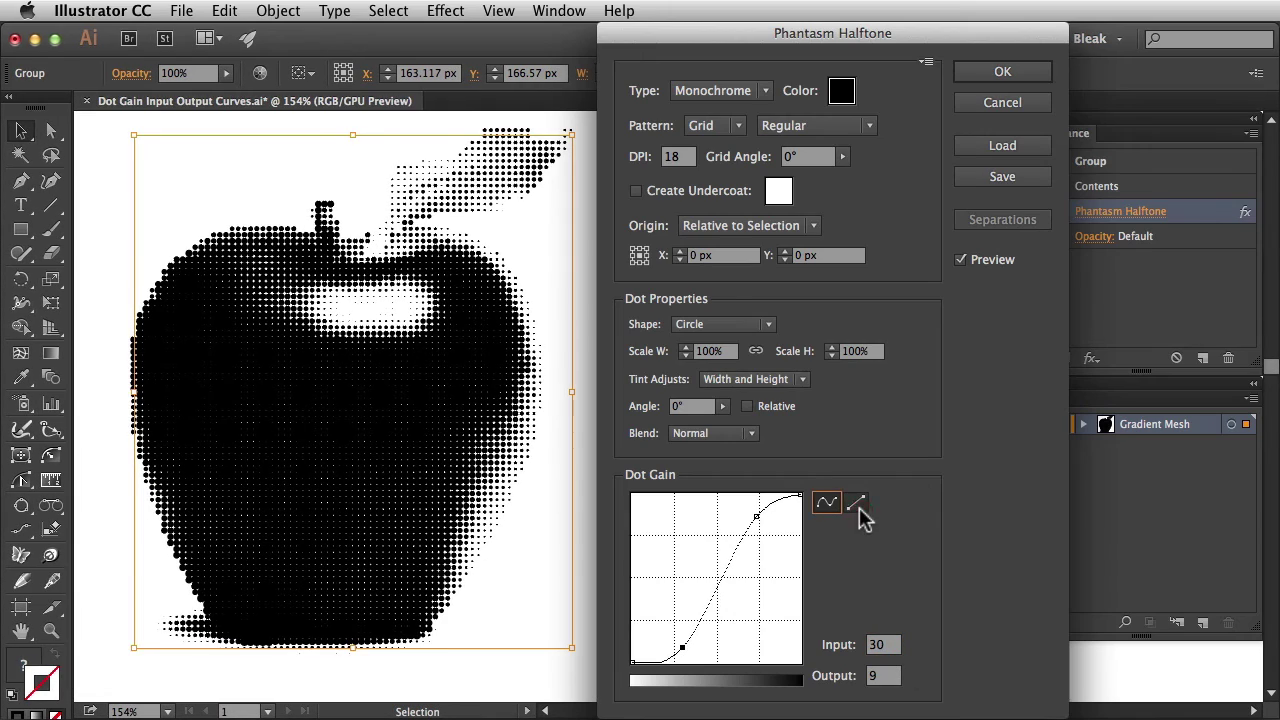
click(857, 503)
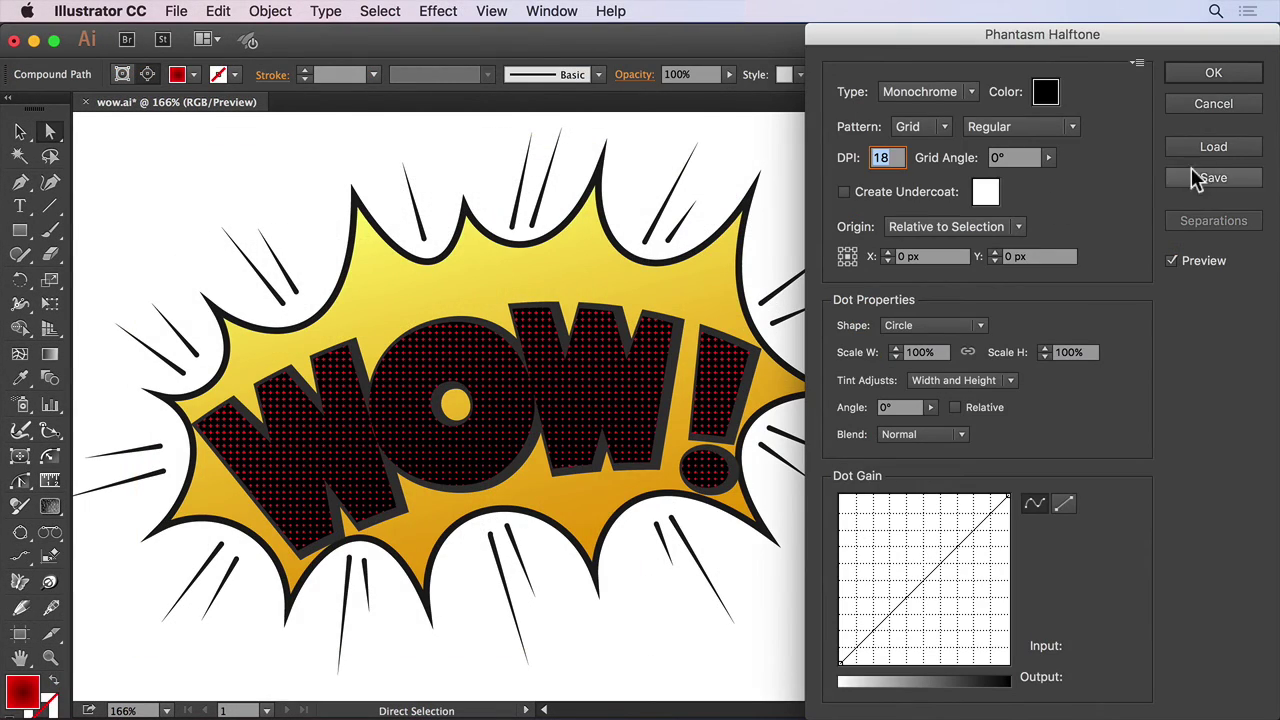
- Load the text.PHT halftone preset onto the WOW lettering
click(1201, 147)
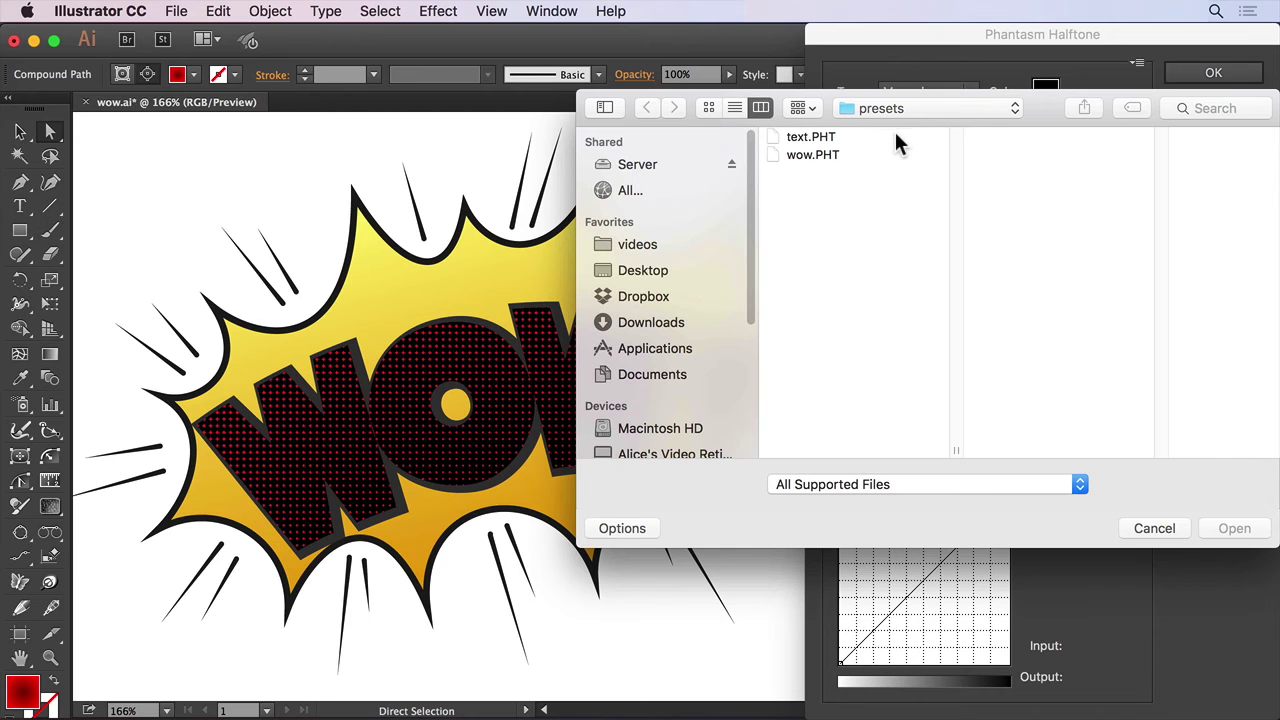
click(896, 137)
click(1232, 528)
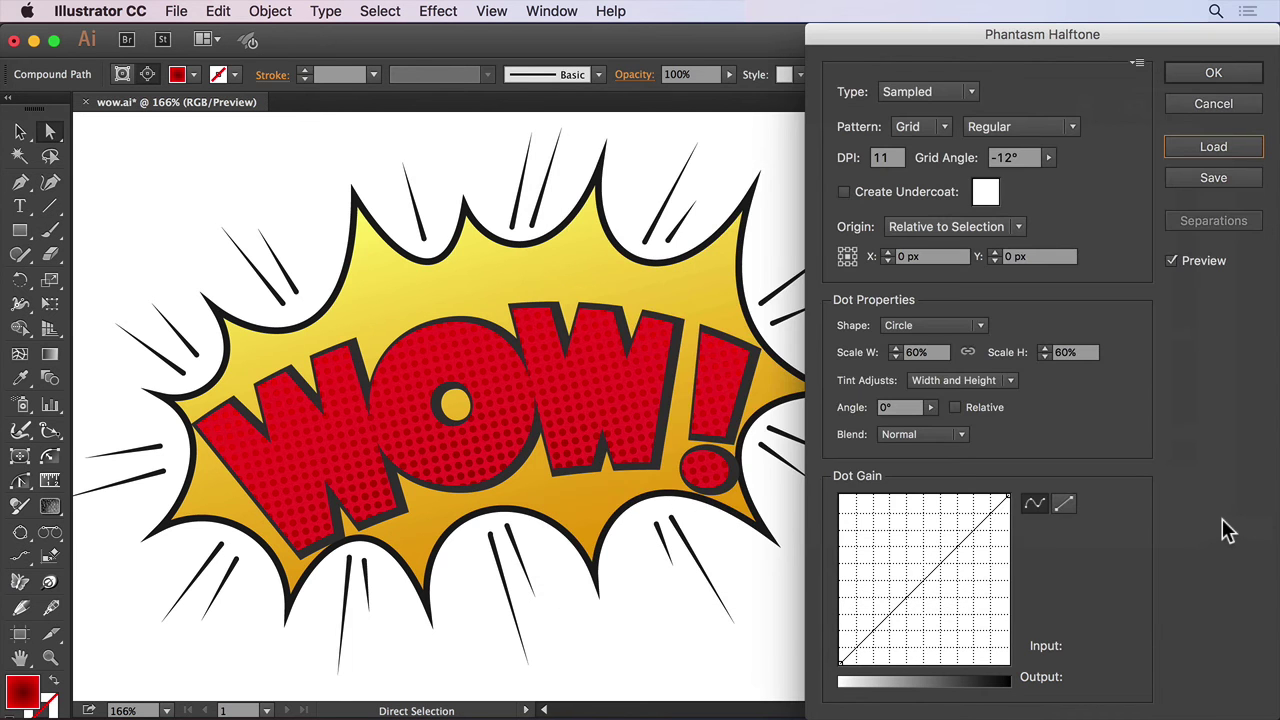